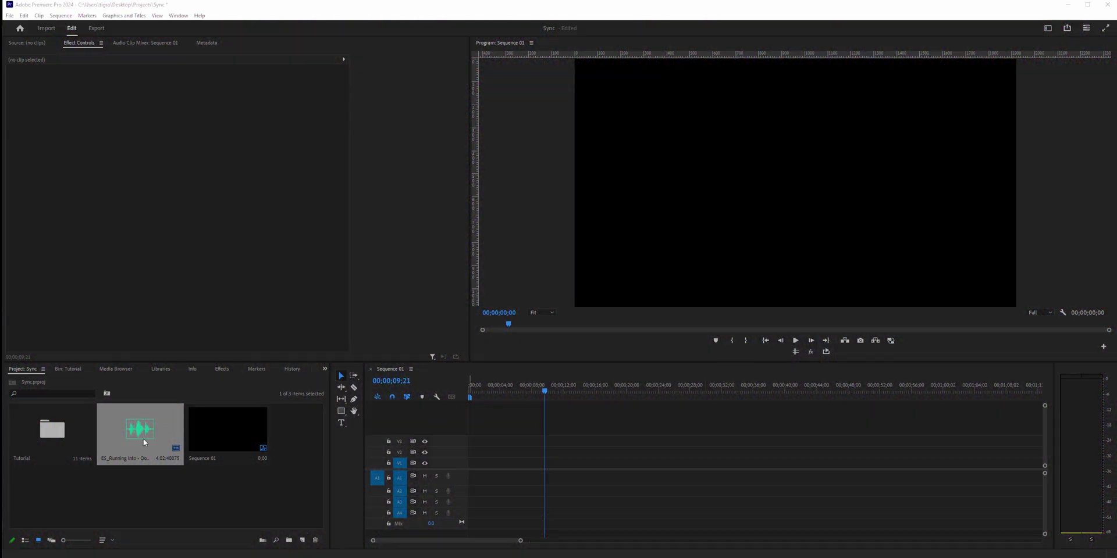
Place the ES_Running Into music at the start of audio track A1 in Sequence 01 and increase the track's height.
{"action": "left_click_drag", "start_coordinate": [143, 439], "coordinate": [472, 482]}
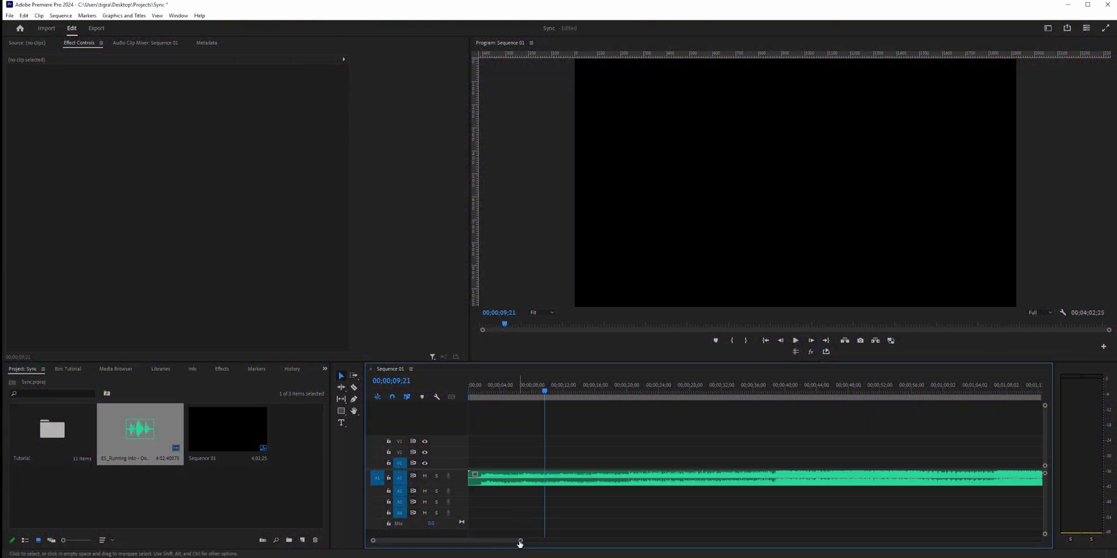
{"action": "left_click_drag", "start_coordinate": [520, 541], "coordinate": [650, 541]}
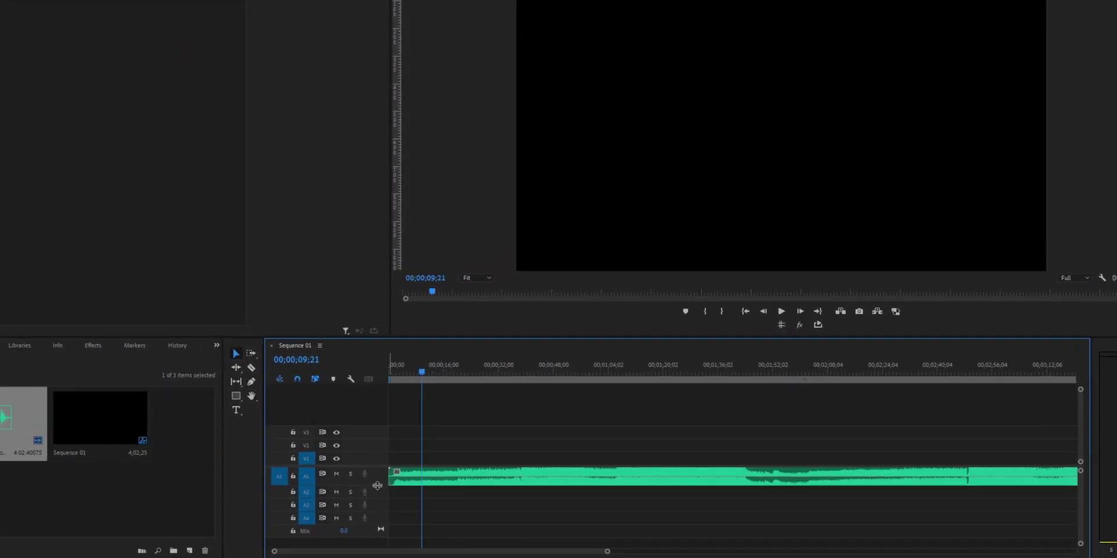
{"action": "left_click_drag", "start_coordinate": [377, 486], "coordinate": [378, 517]}
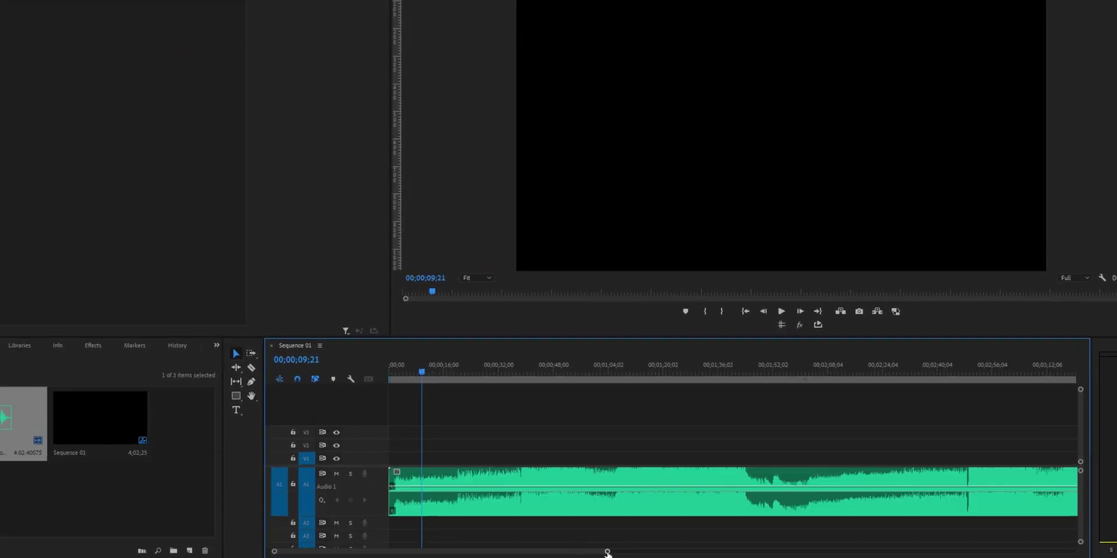
{"action": "left_click_drag", "start_coordinate": [607, 553], "coordinate": [633, 553]}
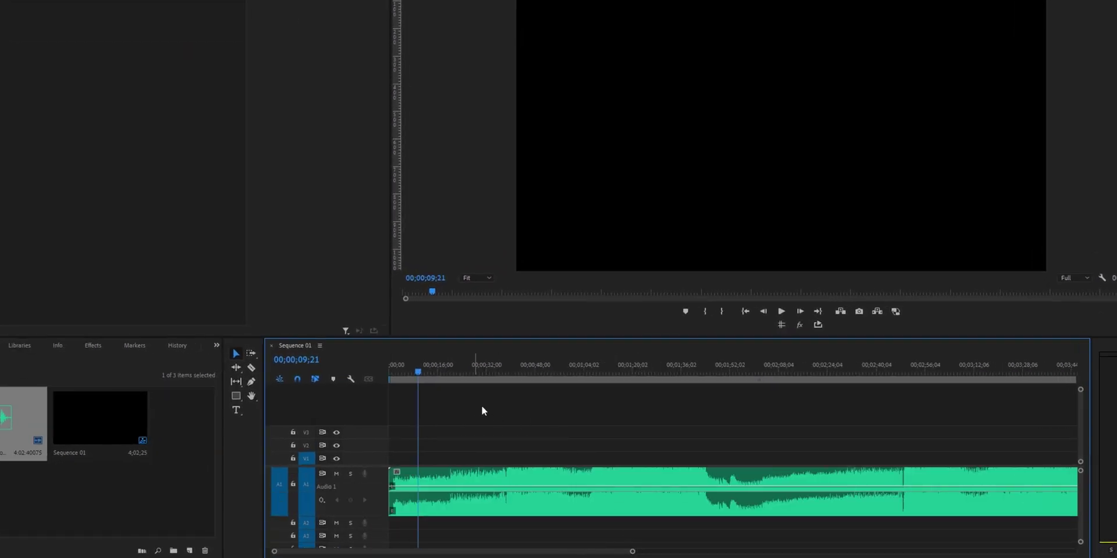
Ripple-trim roughly the first 30 seconds off the start of the music clip.
{"action": "left_click", "coordinate": [482, 376]}
{"action": "left_click", "coordinate": [499, 479]}
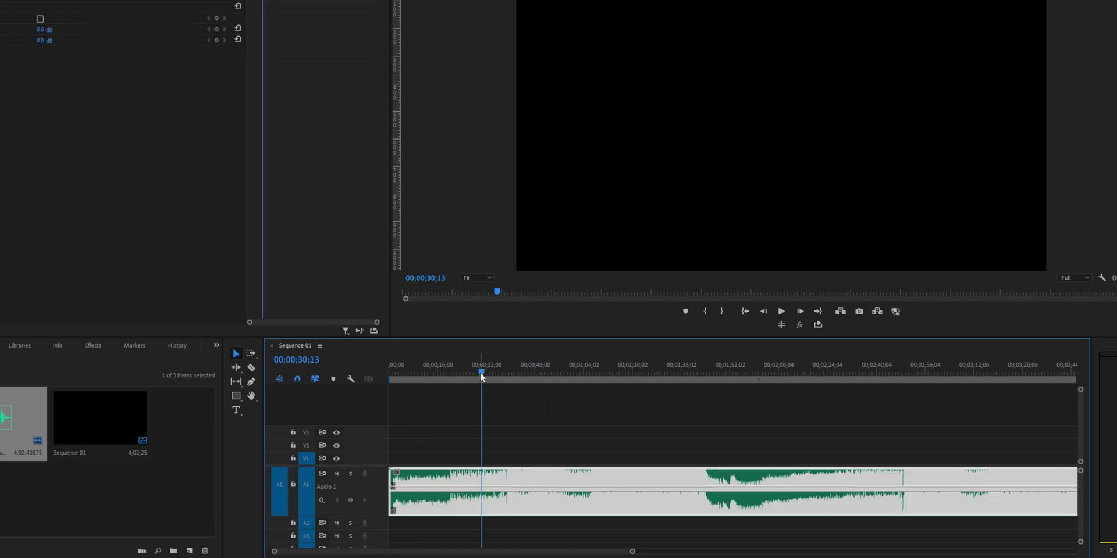
{"action": "key", "text": "q"}
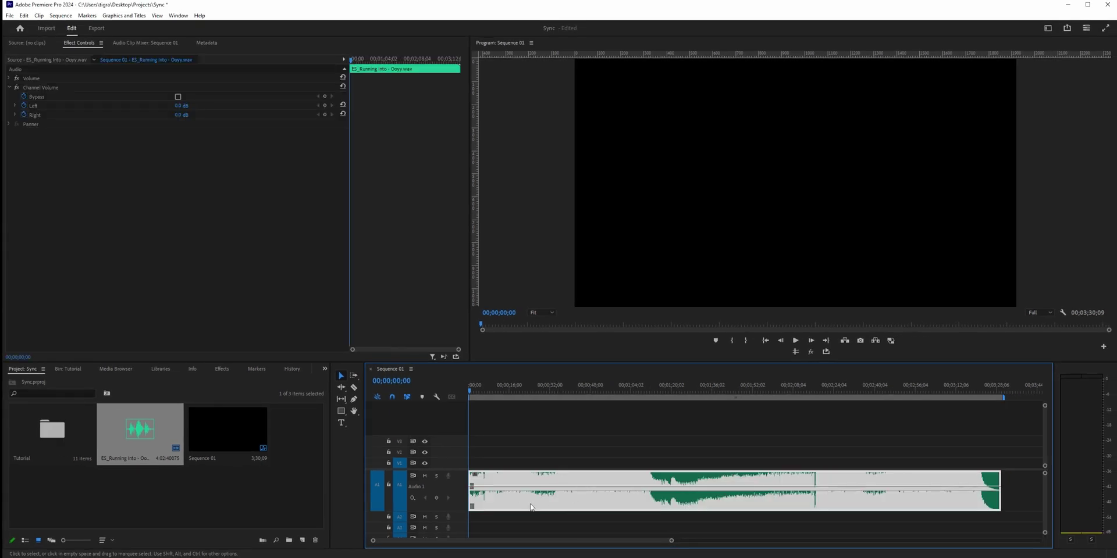
Add a sequence marker at 00;00;12;22 with no clip selected.
{"action": "left_click", "coordinate": [524, 386]}
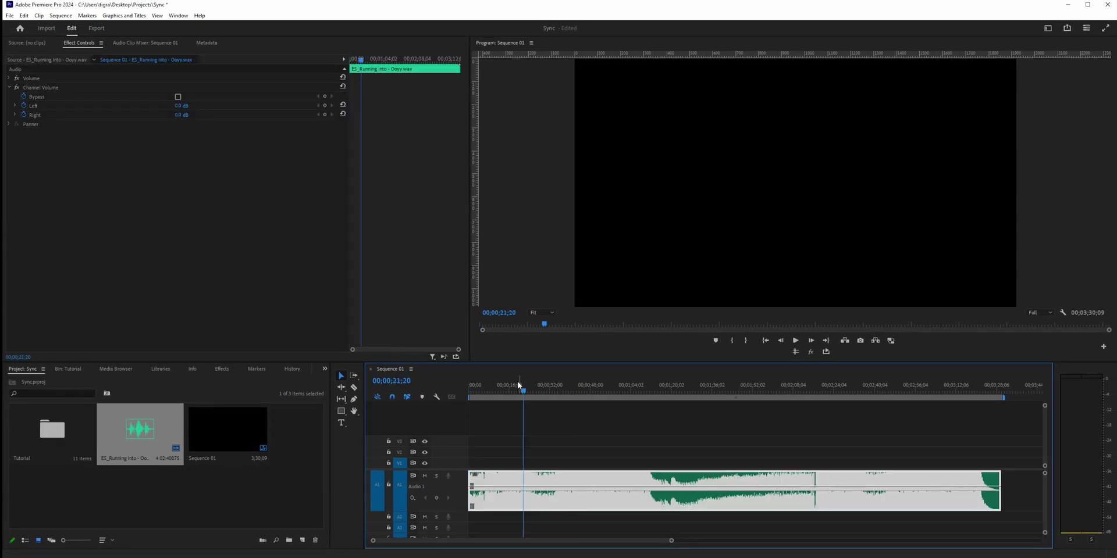
{"action": "left_click", "coordinate": [500, 386]}
{"action": "left_click", "coordinate": [536, 431]}
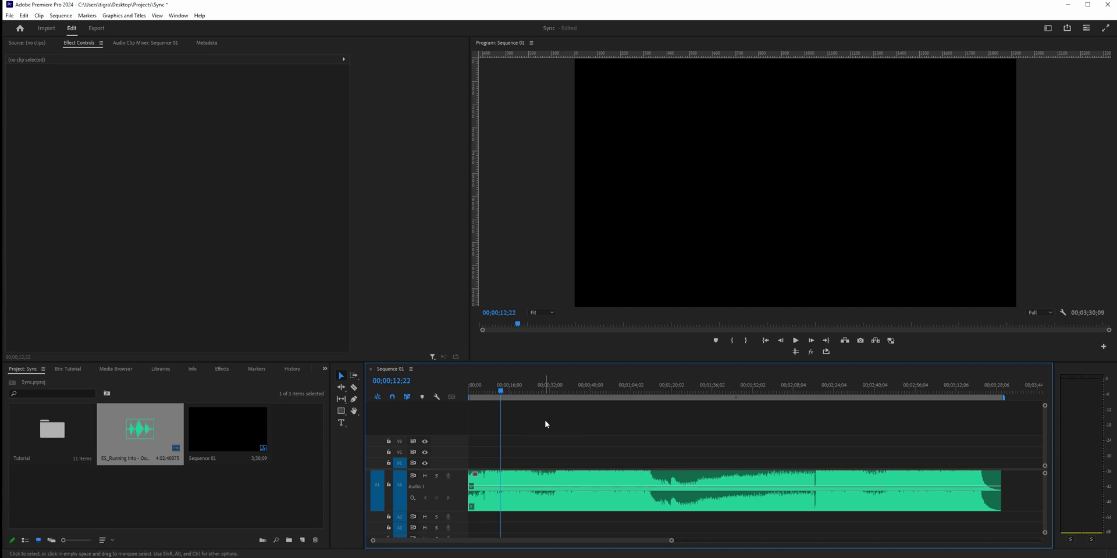
{"action": "key", "text": "m"}
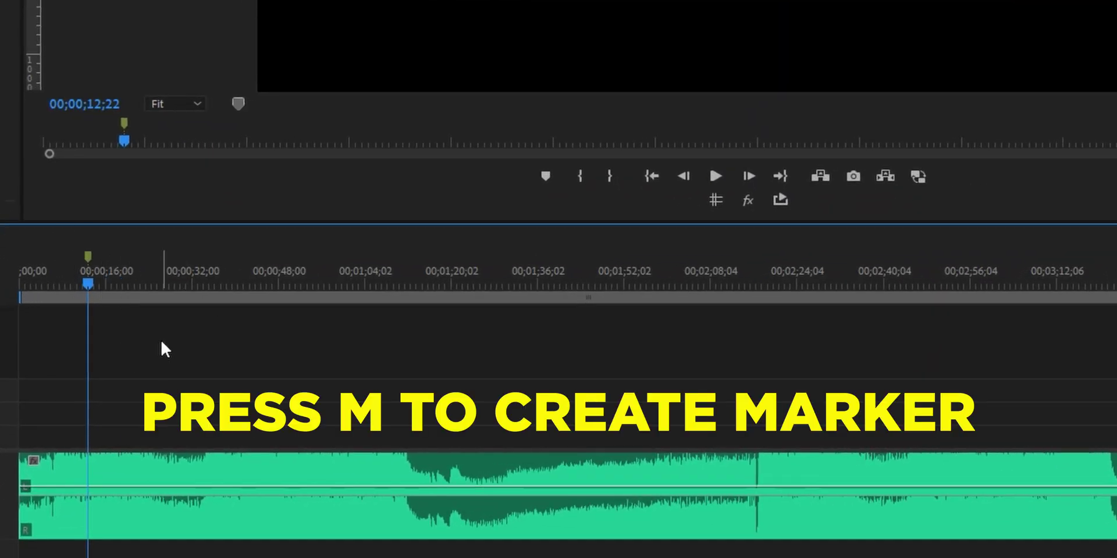
Add a clip marker on the selected music clip at 00;00;20;29.
{"action": "left_click", "coordinate": [192, 487]}
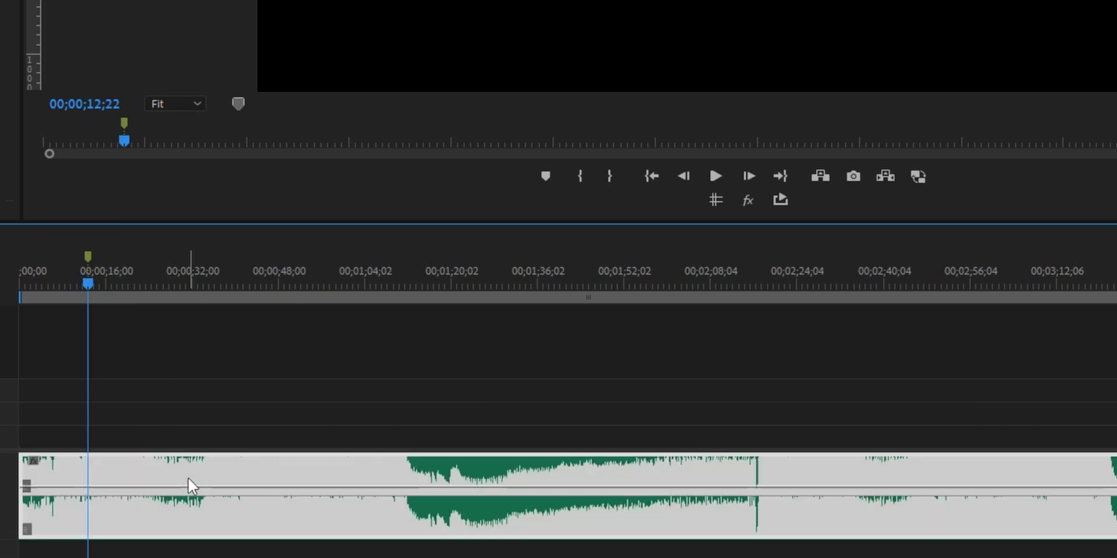
{"action": "left_click", "coordinate": [133, 283]}
{"action": "key", "text": "m"}
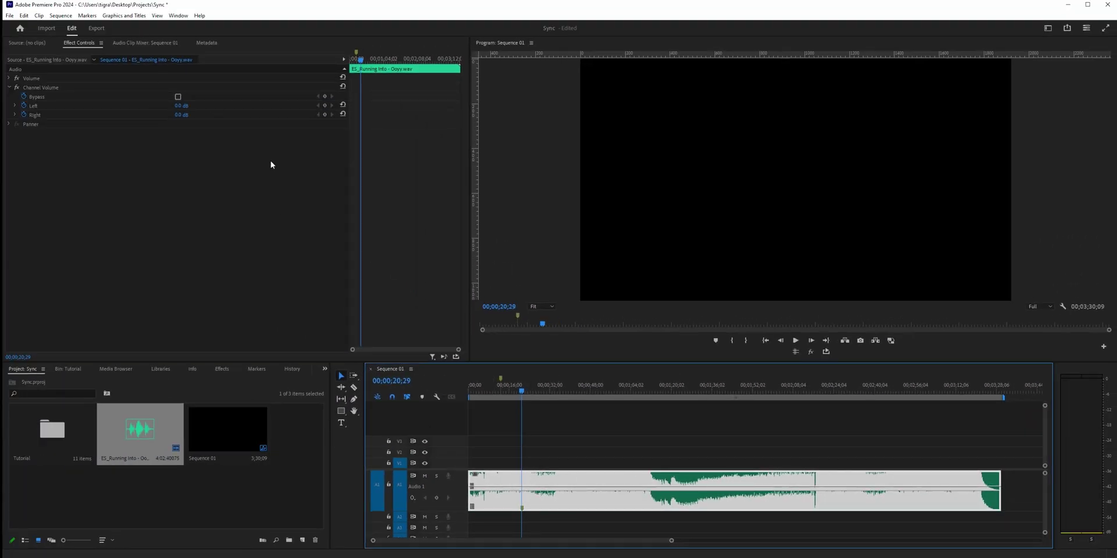
Clear all markers from the selected music clip and, with nothing selected, from the sequence.
{"action": "left_click", "coordinate": [88, 15]}
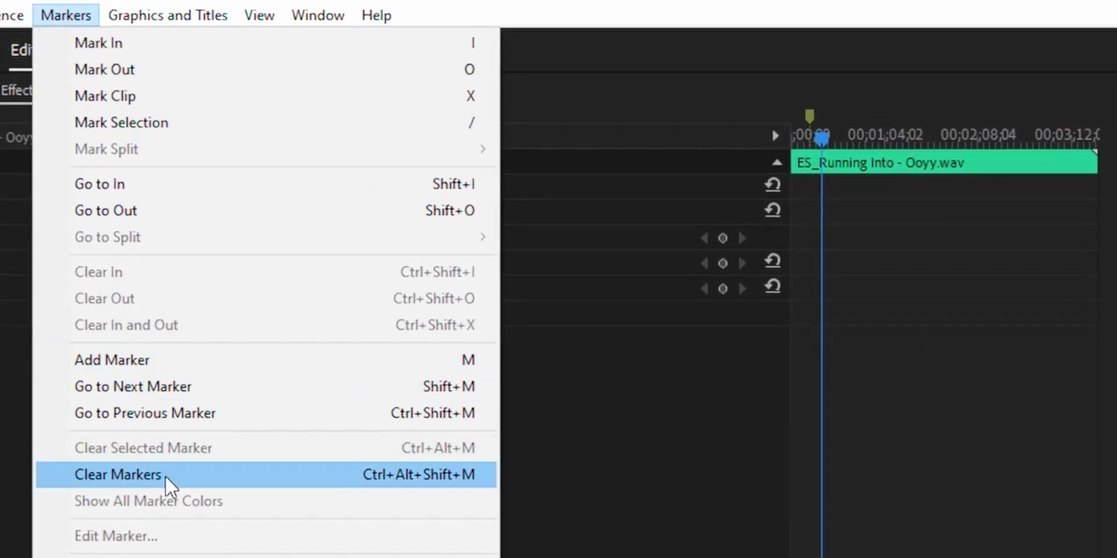
{"action": "left_click", "coordinate": [165, 476]}
{"action": "left_click", "coordinate": [508, 414]}
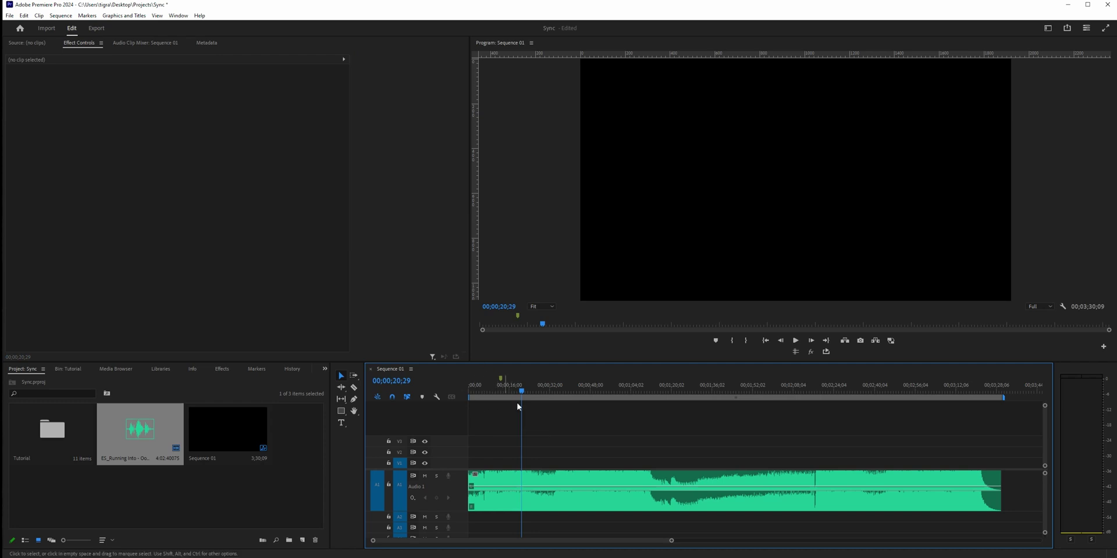
{"action": "left_click", "coordinate": [71, 17]}
{"action": "mouse_move", "coordinate": [88, 15]}
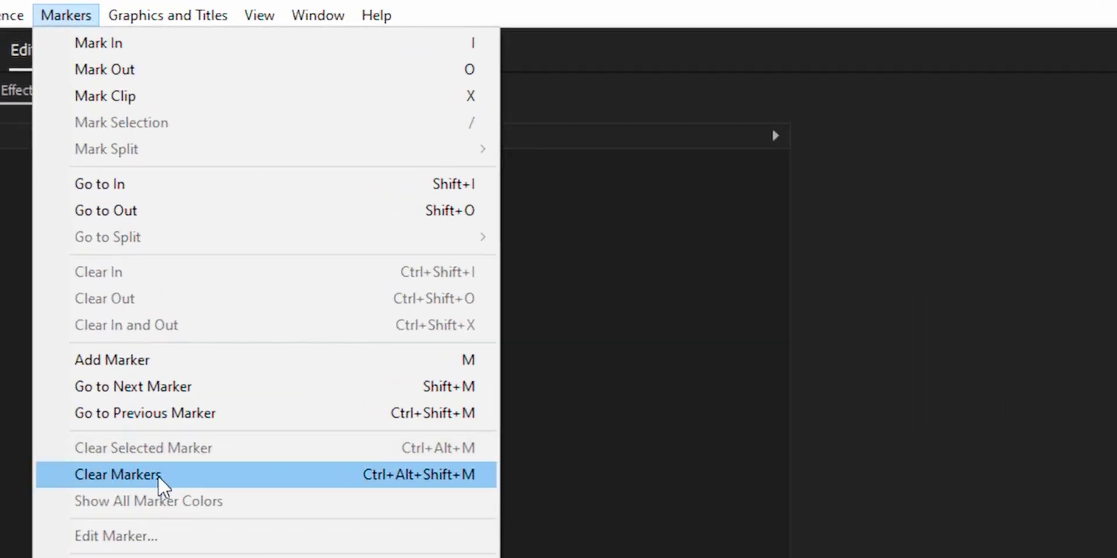
{"action": "left_click", "coordinate": [158, 478]}
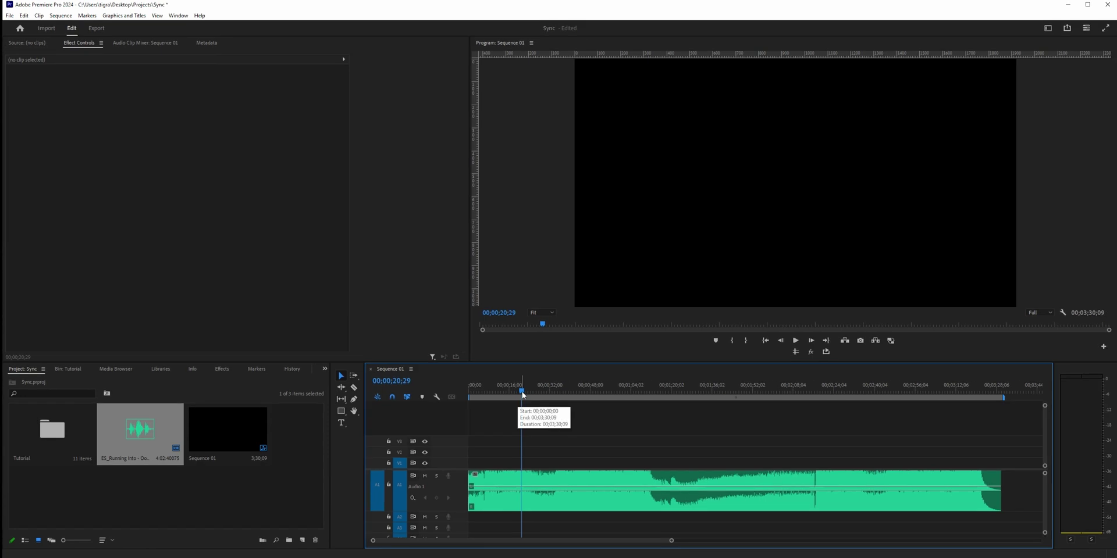
Play the music from the sequence start and add sequence markers on the beats between about 6 and 15 seconds.
{"action": "key", "text": "Home"}
{"action": "left_click", "coordinate": [531, 418]}
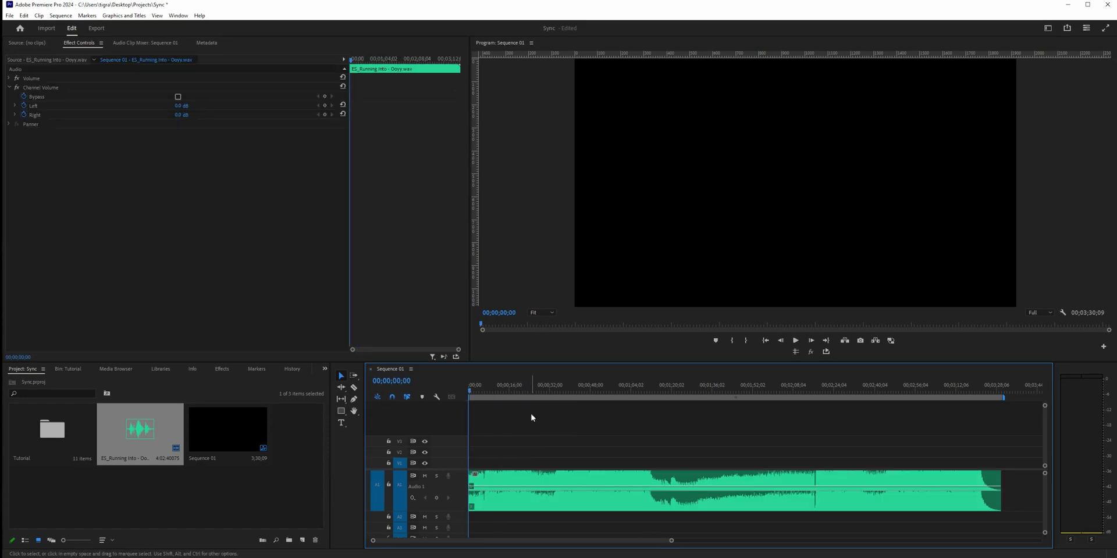
{"action": "left_click", "coordinate": [531, 417]}
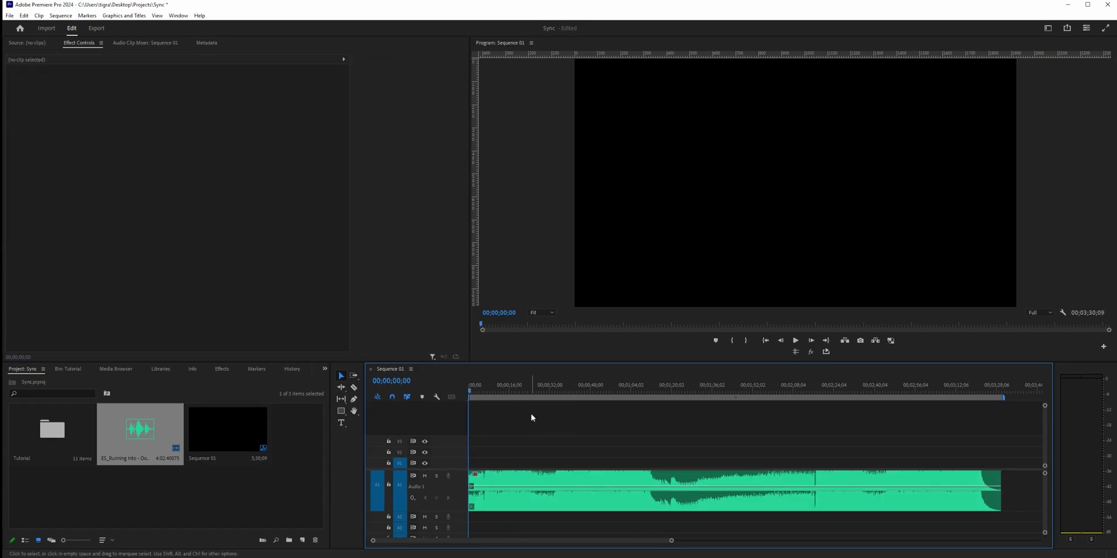
{"action": "key", "text": "space"}
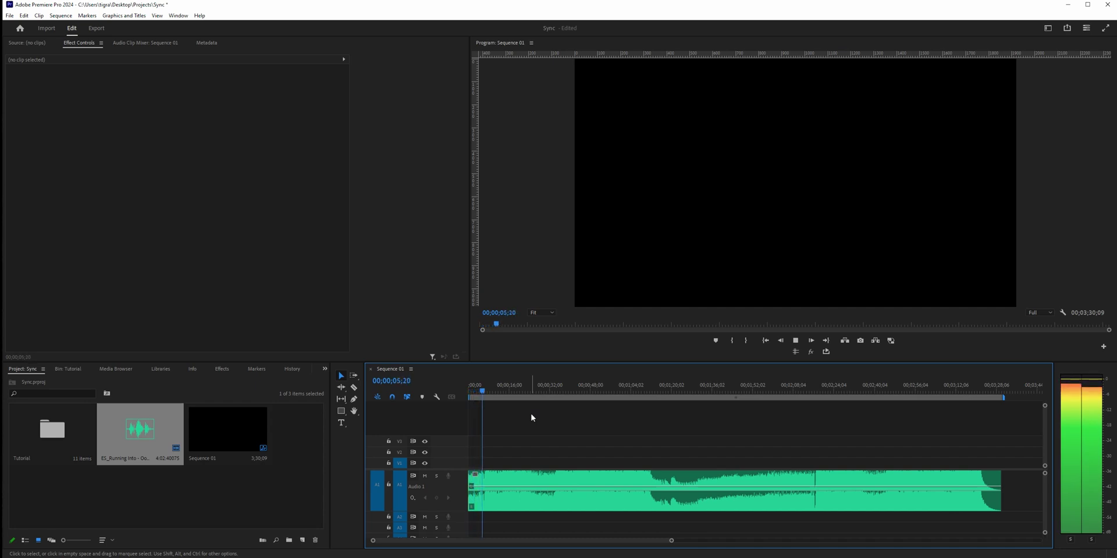
{"action": "key", "text": "m"}
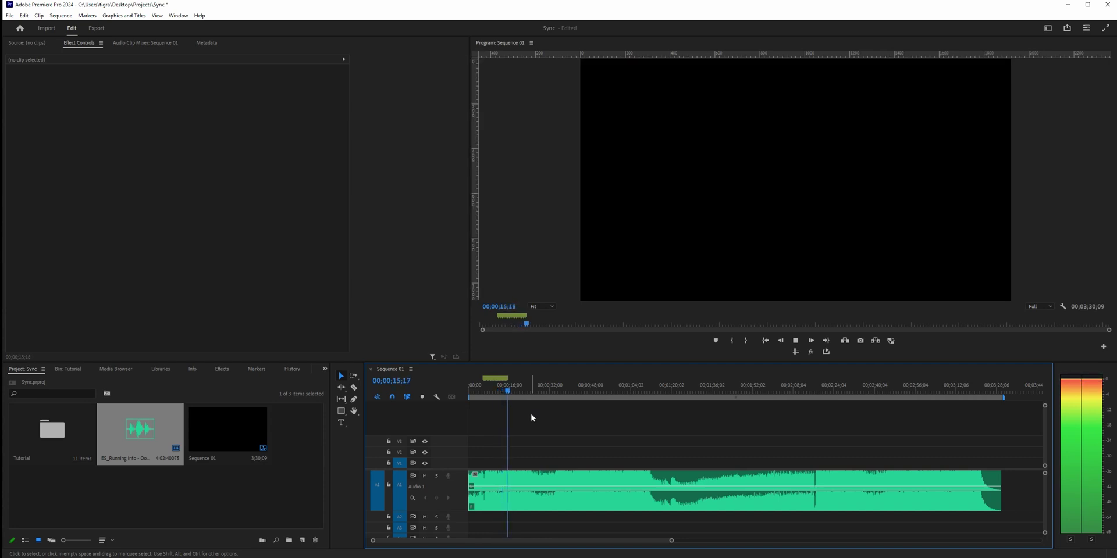
{"action": "key", "text": "space"}
Place the boy-and-girl clip and the crowd close-up from the Tutorial bin consecutively on V1, trimming their ends to the first and second markers.
{"action": "left_click_drag", "start_coordinate": [671, 541], "coordinate": [555, 536]}
{"action": "left_click_drag", "start_coordinate": [428, 541], "coordinate": [423, 541]}
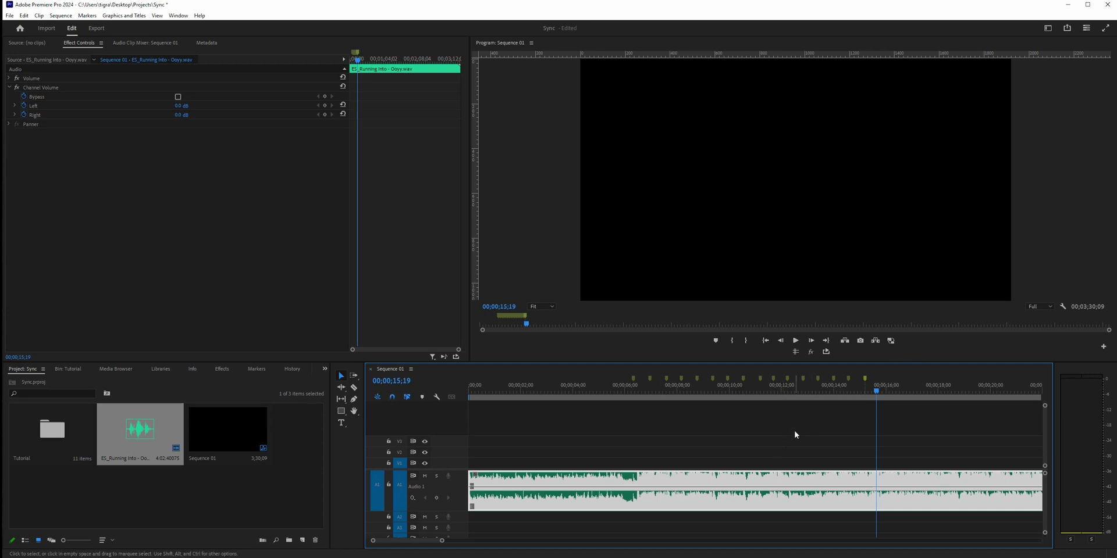
{"action": "left_click_drag", "start_coordinate": [549, 390], "coordinate": [450, 393]}
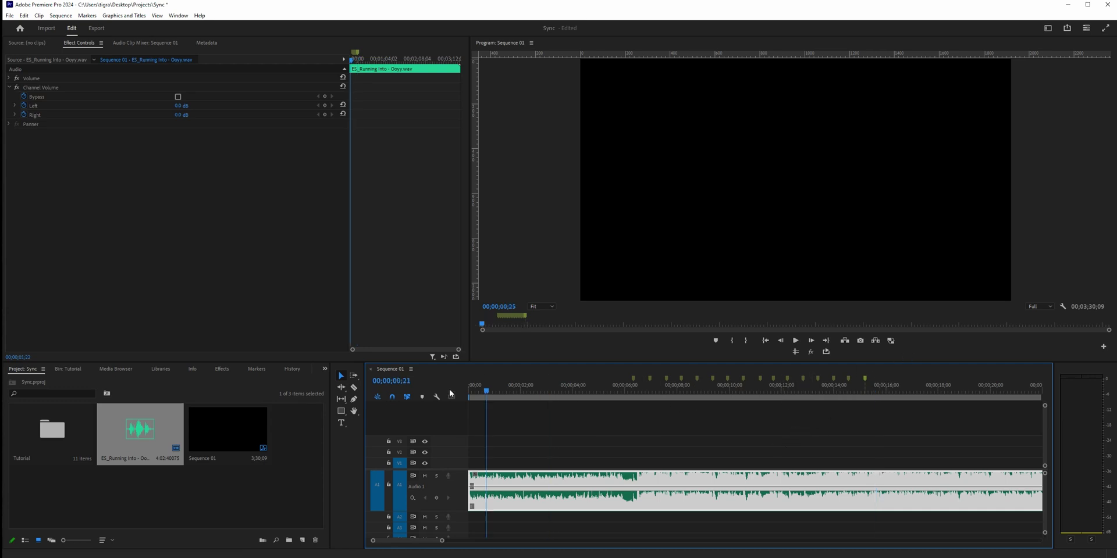
{"action": "key", "text": "Home"}
{"action": "double_click", "coordinate": [51, 451]}
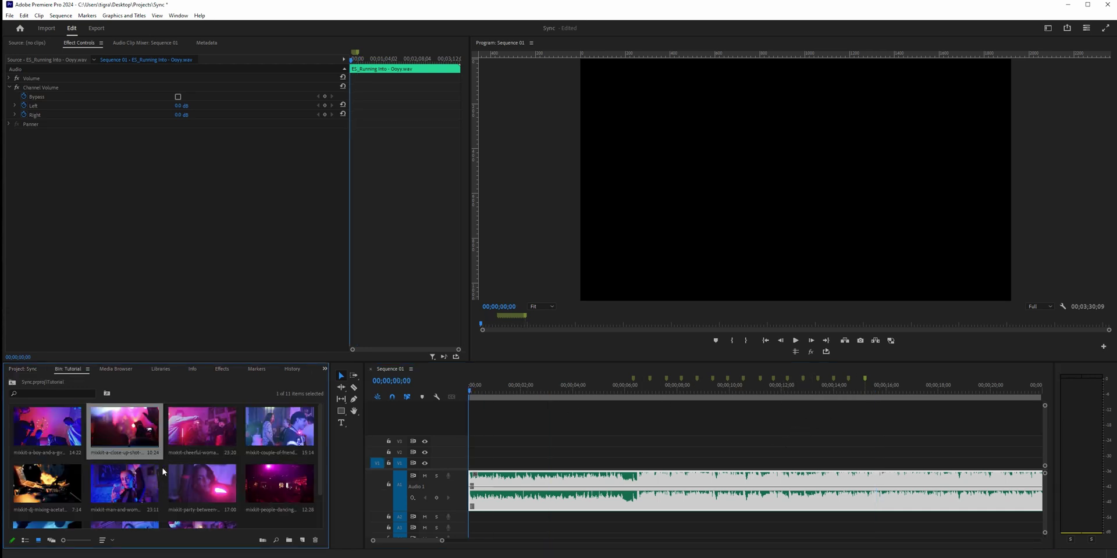
{"action": "left_click_drag", "start_coordinate": [47, 427], "coordinate": [480, 465]}
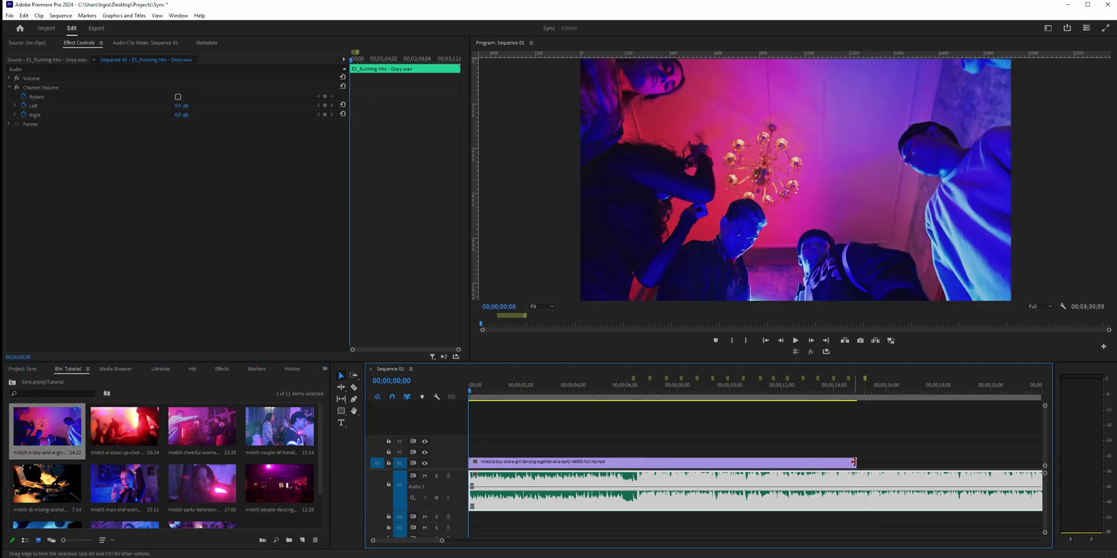
{"action": "left_click_drag", "start_coordinate": [855, 463], "coordinate": [632, 449]}
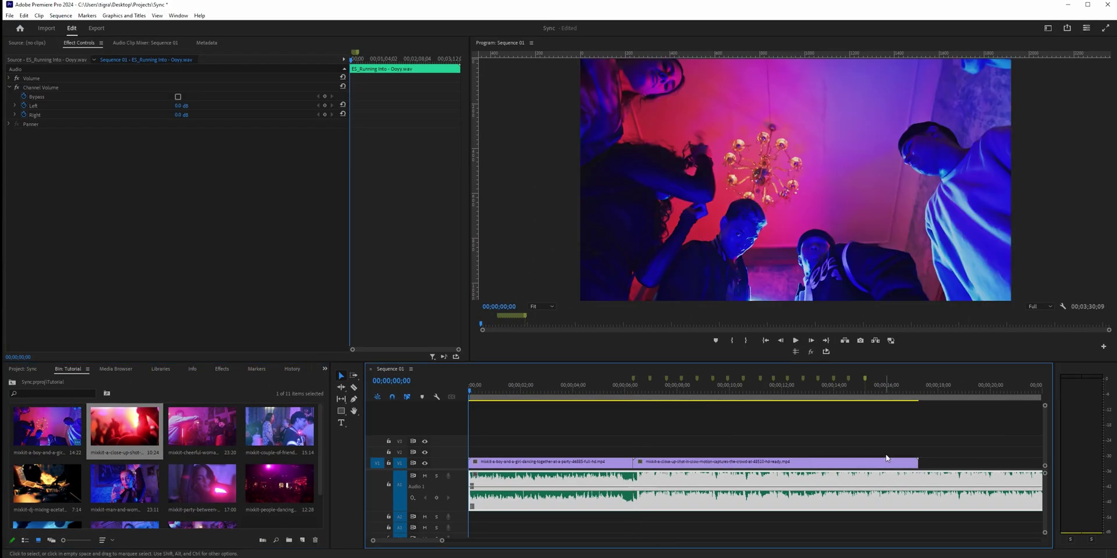
{"action": "left_click_drag", "start_coordinate": [917, 462], "coordinate": [652, 452]}
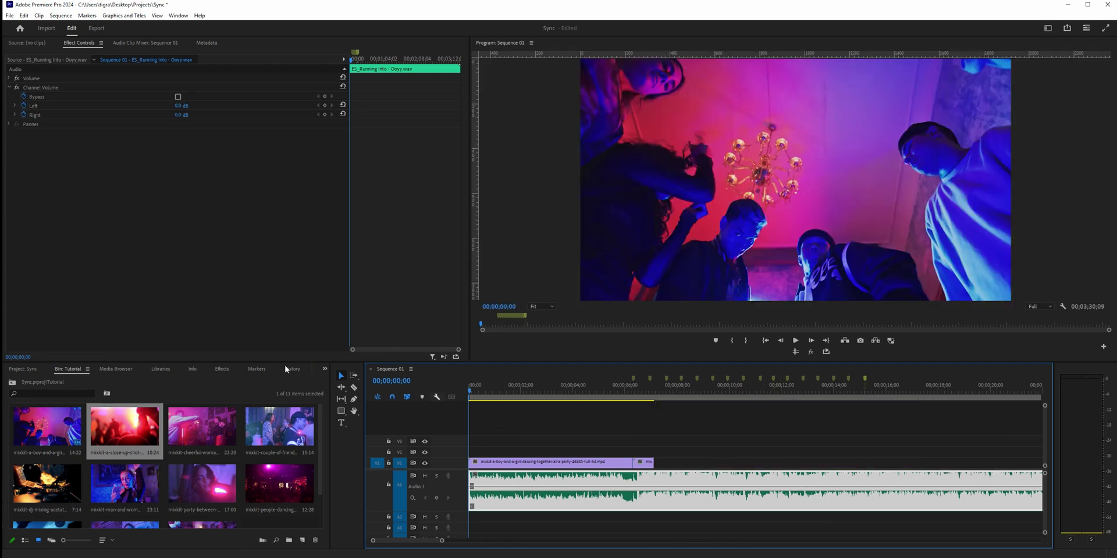
Mark the cheerful-woman clip's In point at 00:00:10:23, place it after the crowd close-up on V1, and trim its end to the third marker.
{"action": "double_click", "coordinate": [209, 430]}
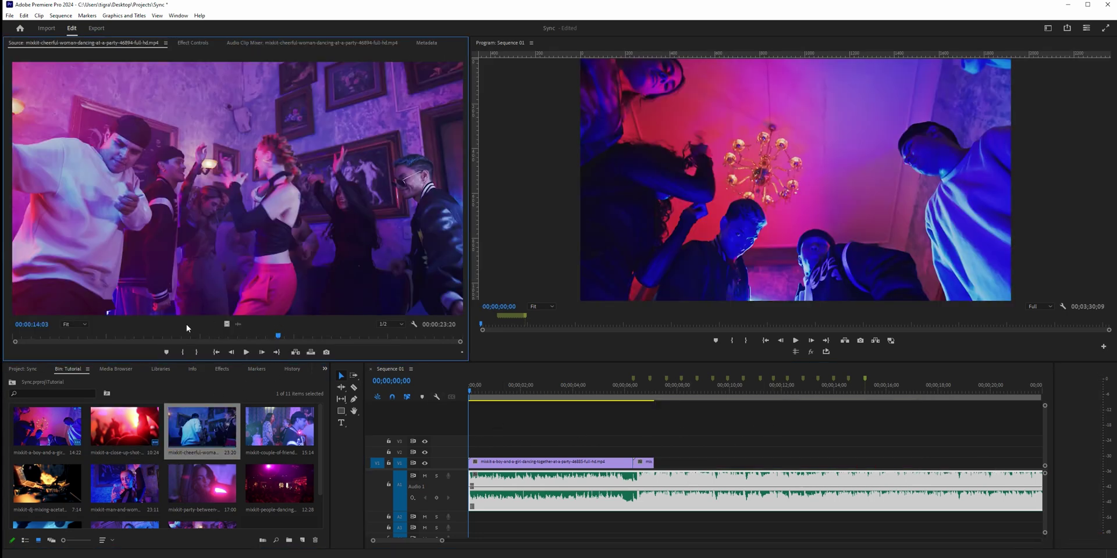
{"action": "left_click_drag", "start_coordinate": [119, 339], "coordinate": [218, 338]}
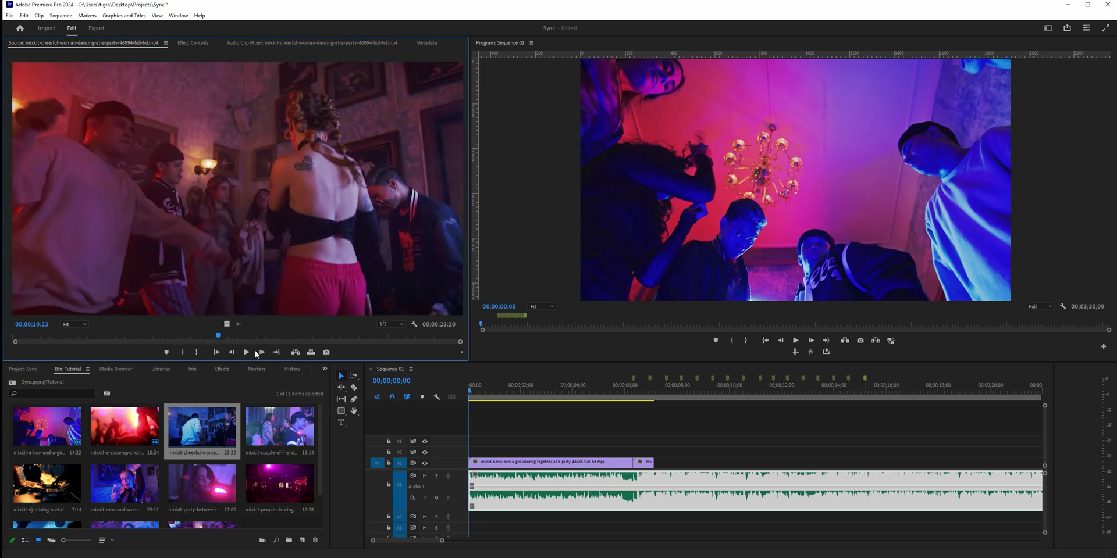
{"action": "key", "text": "i"}
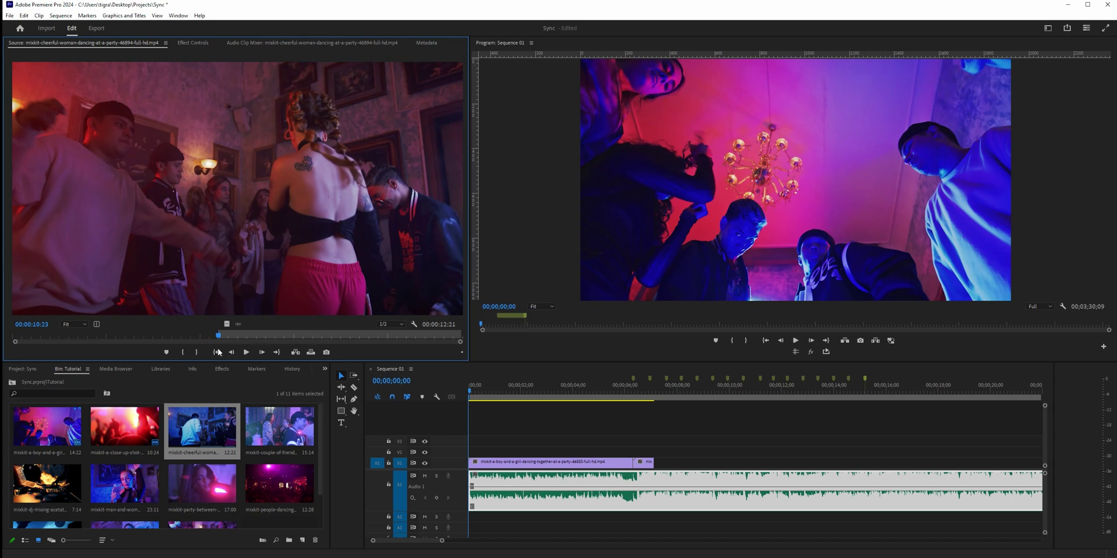
{"action": "left_click_drag", "start_coordinate": [687, 418], "coordinate": [660, 424]}
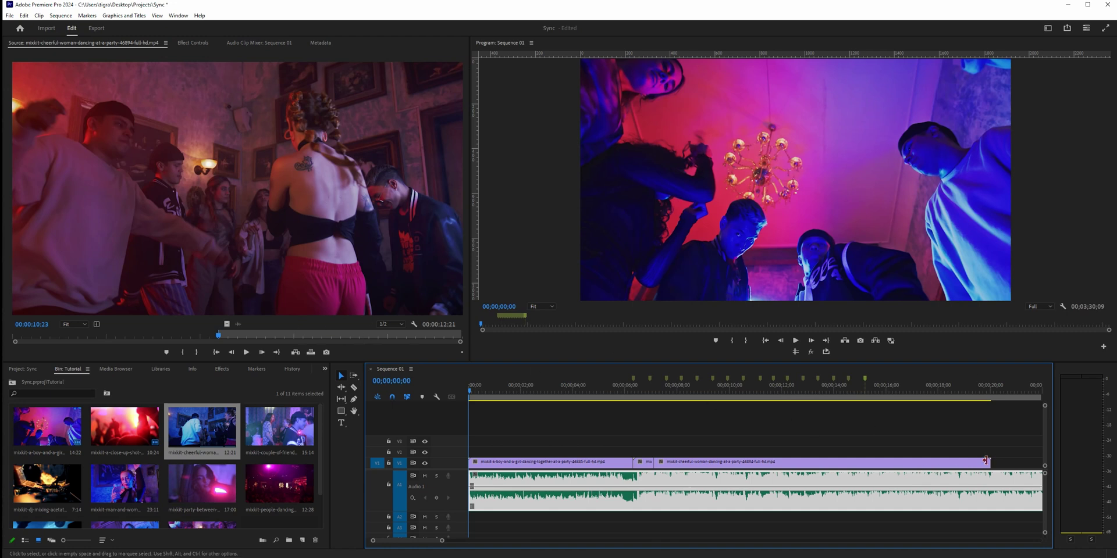
{"action": "left_click_drag", "start_coordinate": [989, 461], "coordinate": [665, 448]}
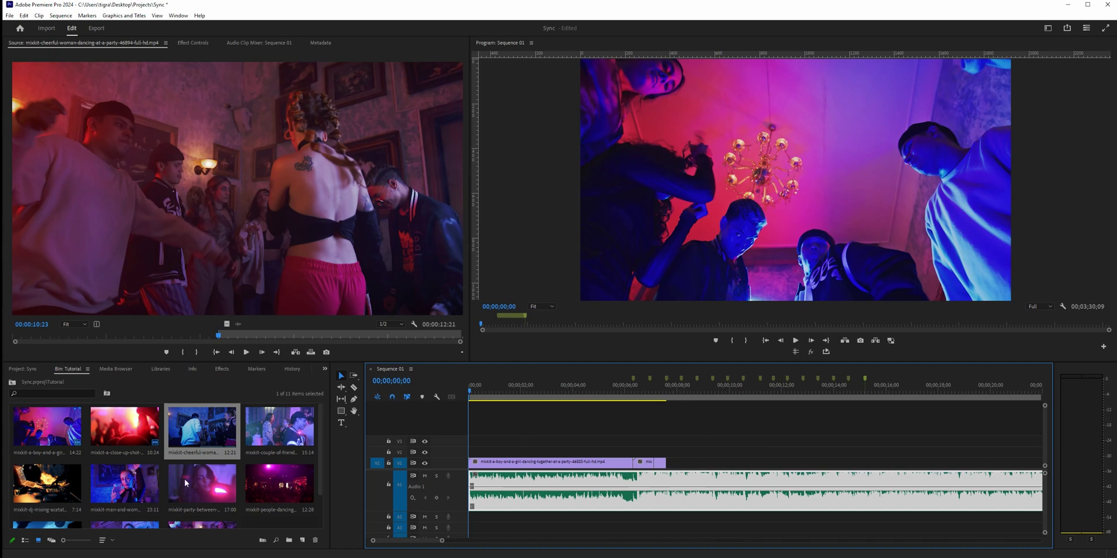
Place the man-and-woman clip next on V1, split it at 00;00;08;16, delete the remainder and trim its end to the fourth marker.
{"action": "left_click_drag", "start_coordinate": [125, 483], "coordinate": [674, 464]}
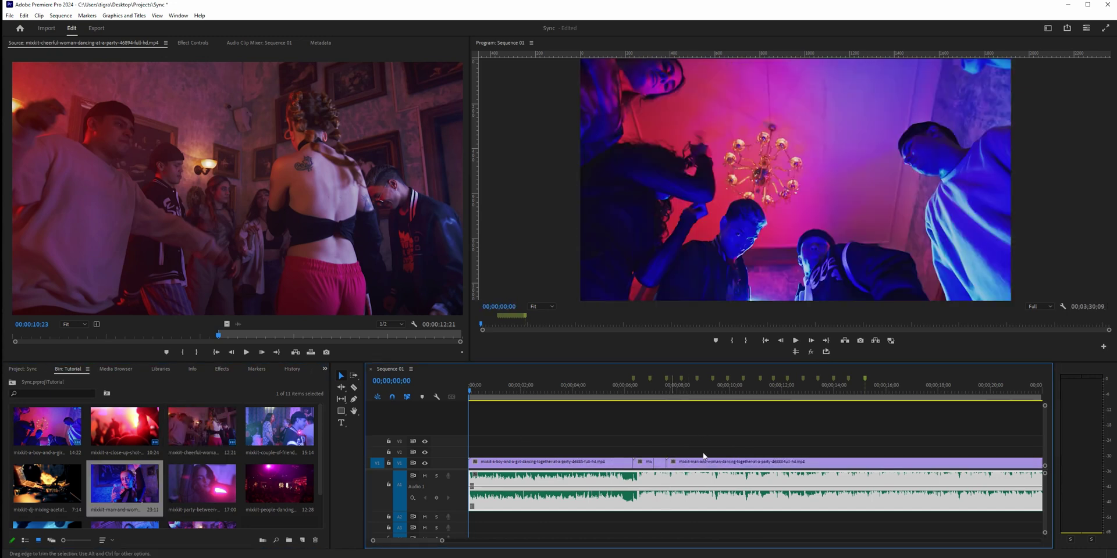
{"action": "left_click", "coordinate": [690, 394]}
{"action": "left_click", "coordinate": [707, 464]}
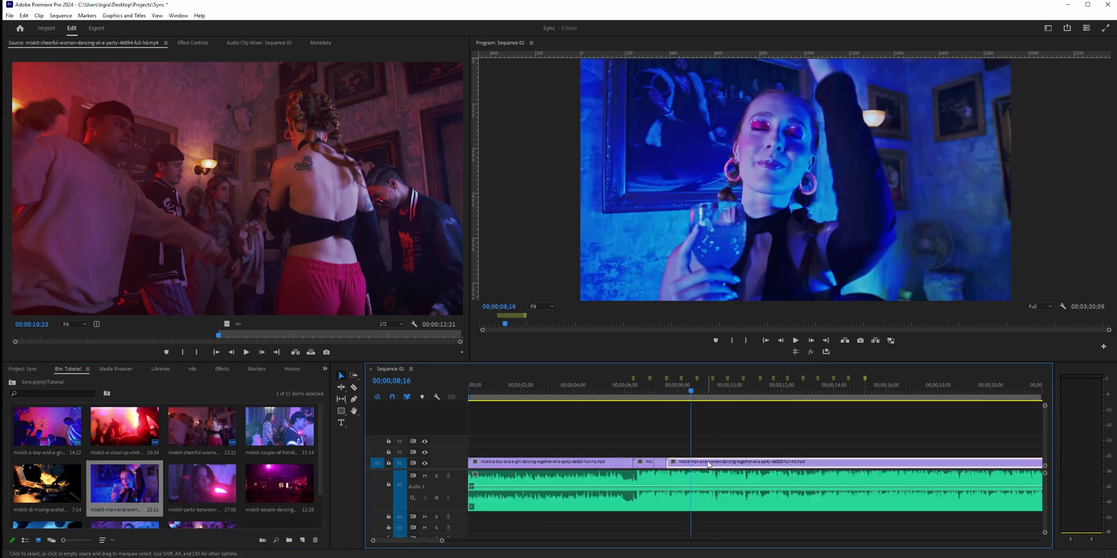
{"action": "key", "text": "ctrl+k"}
{"action": "left_click", "coordinate": [708, 464]}
{"action": "key", "text": "Delete"}
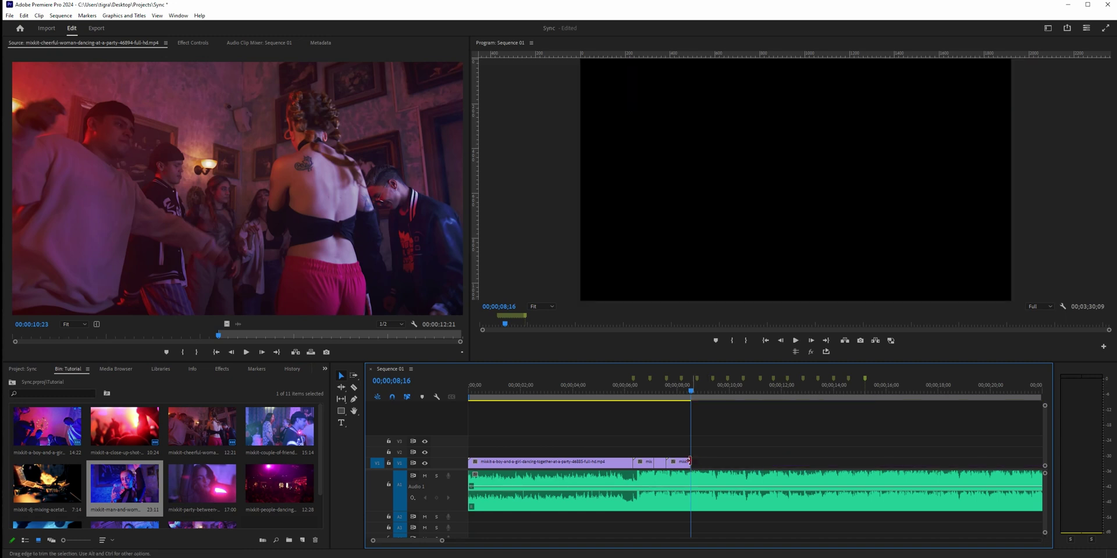
{"action": "left_click_drag", "start_coordinate": [688, 461], "coordinate": [681, 462]}
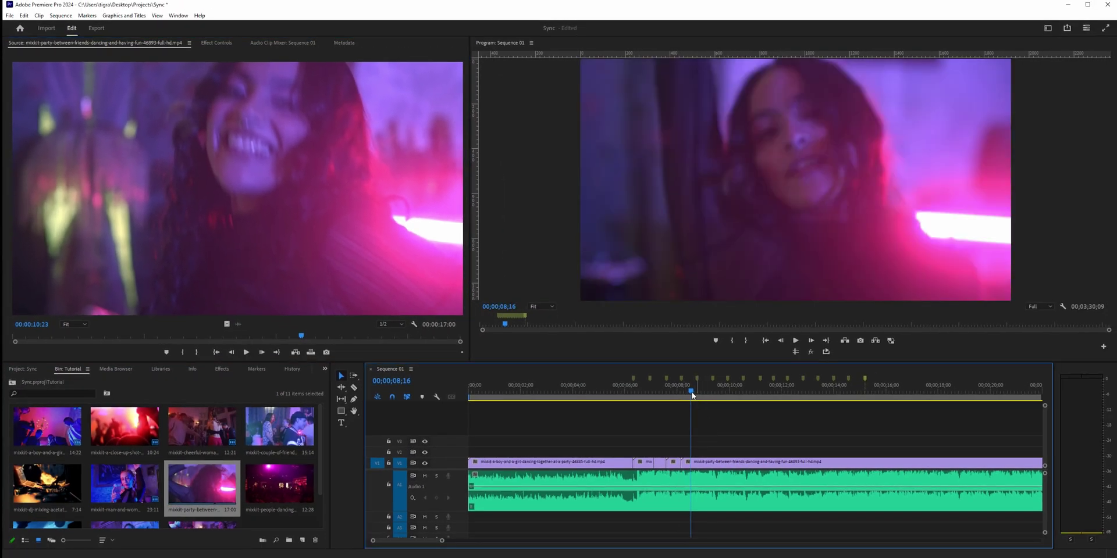
Split the party-between-friends clip on V1 at 00;00;09;01, delete the remainder and trim its end to the fifth marker.
{"action": "left_click_drag", "start_coordinate": [692, 396], "coordinate": [703, 393]}
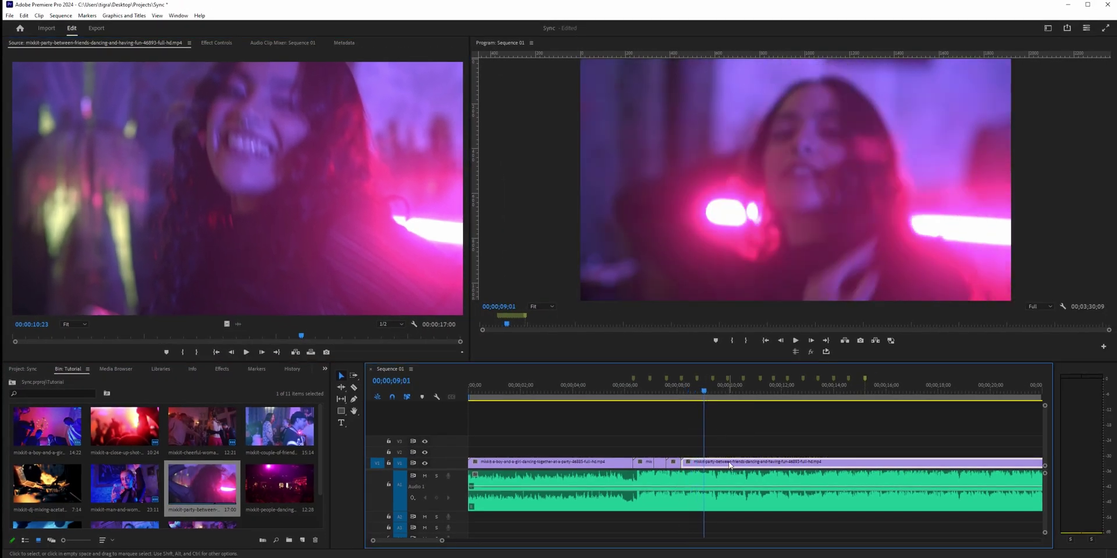
{"action": "left_click_drag", "start_coordinate": [729, 465], "coordinate": [734, 467]}
{"action": "key", "text": "Delete"}
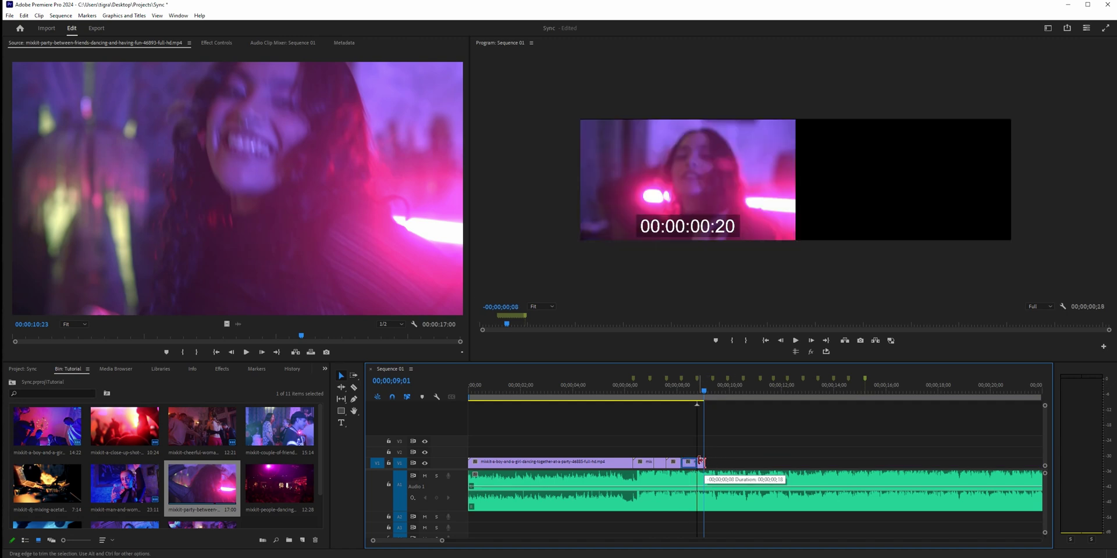
{"action": "left_click_drag", "start_coordinate": [700, 461], "coordinate": [697, 462]}
Place the people-dancing nightclub clip next on V1, split it past the sixth marker, delete the remainder and trim its end to that marker.
{"action": "scroll", "coordinate": [267, 470], "scroll_direction": "down", "scroll_amount": 1}
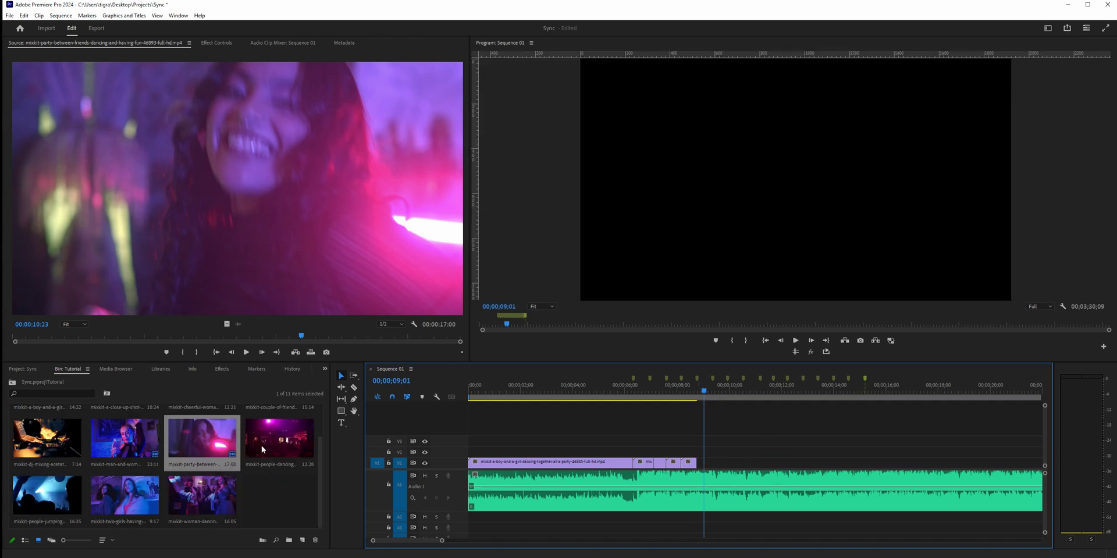
{"action": "left_click_drag", "start_coordinate": [261, 446], "coordinate": [699, 462]}
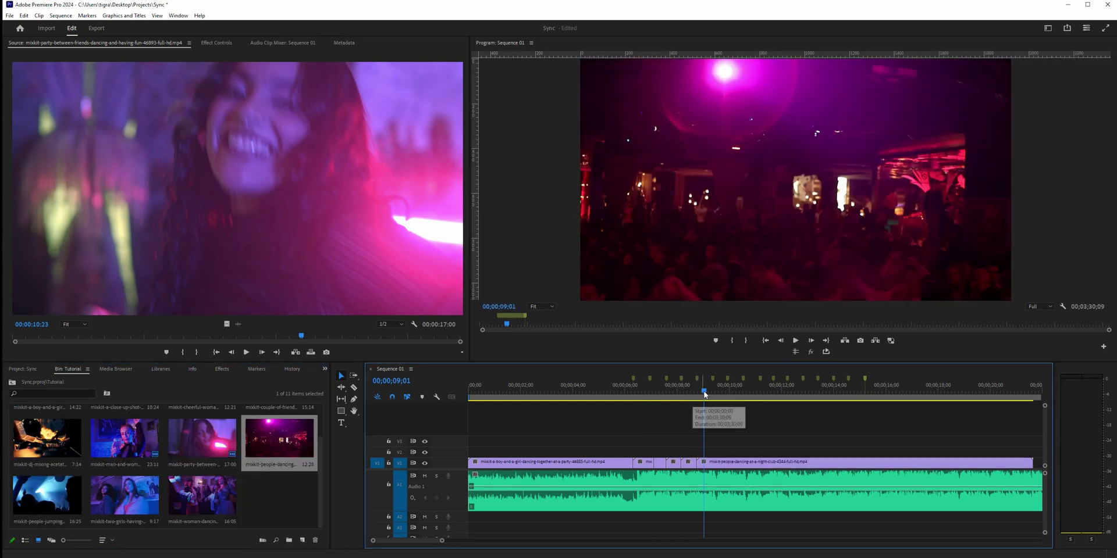
{"action": "left_click_drag", "start_coordinate": [704, 395], "coordinate": [721, 390]}
{"action": "key", "text": "ctrl+k"}
{"action": "left_click", "coordinate": [745, 465]}
{"action": "key", "text": "Delete"}
{"action": "left_click_drag", "start_coordinate": [721, 463], "coordinate": [713, 462]}
Place the two-girls and women-dancing clips consecutively on V1, cutting them down so they end at the seventh and eighth markers.
{"action": "left_click_drag", "start_coordinate": [125, 495], "coordinate": [727, 463]}
{"action": "left_click_drag", "start_coordinate": [202, 496], "coordinate": [741, 463]}
{"action": "left_click", "coordinate": [746, 388]}
{"action": "key", "text": "ctrl+k"}
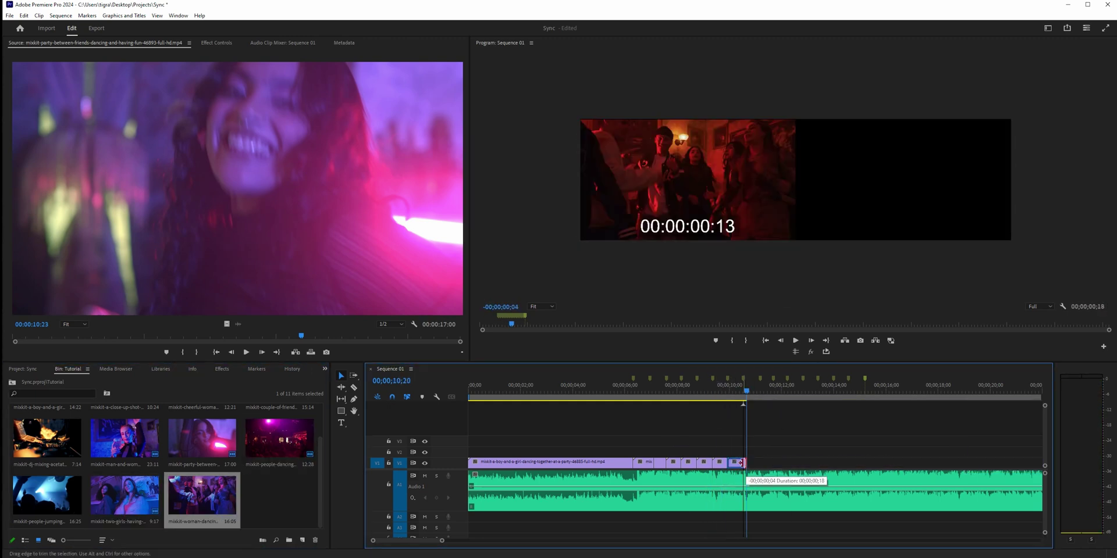
Add the people-jumping and DJ-mixing clips consecutively on V1, cutting them down so they end at the ninth and tenth markers.
{"action": "left_click_drag", "start_coordinate": [47, 495], "coordinate": [750, 462]}
{"action": "left_click_drag", "start_coordinate": [746, 390], "coordinate": [773, 390]}
{"action": "key", "text": "ctrl+k"}
{"action": "left_click", "coordinate": [788, 466]}
{"action": "key", "text": "Delete"}
{"action": "left_click_drag", "start_coordinate": [48, 442], "coordinate": [779, 463]}
{"action": "left_click_drag", "start_coordinate": [953, 462], "coordinate": [773, 463]}
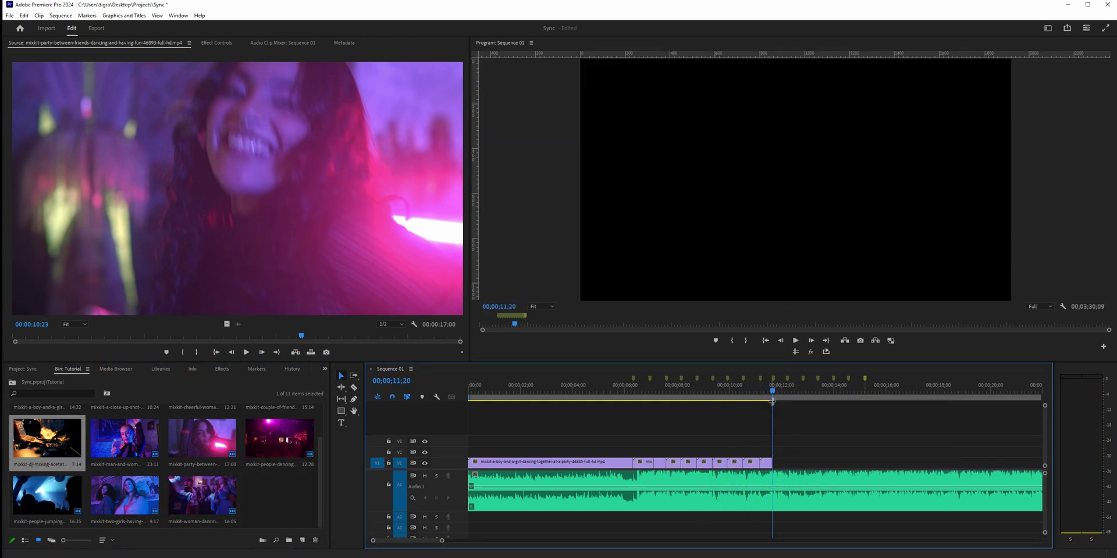
Play the edit from the sequence start, and adjust the Motion Scale of the people-jumping clip and the crowd close-up clip.
{"action": "key", "text": "Home"}
{"action": "key", "text": "space"}
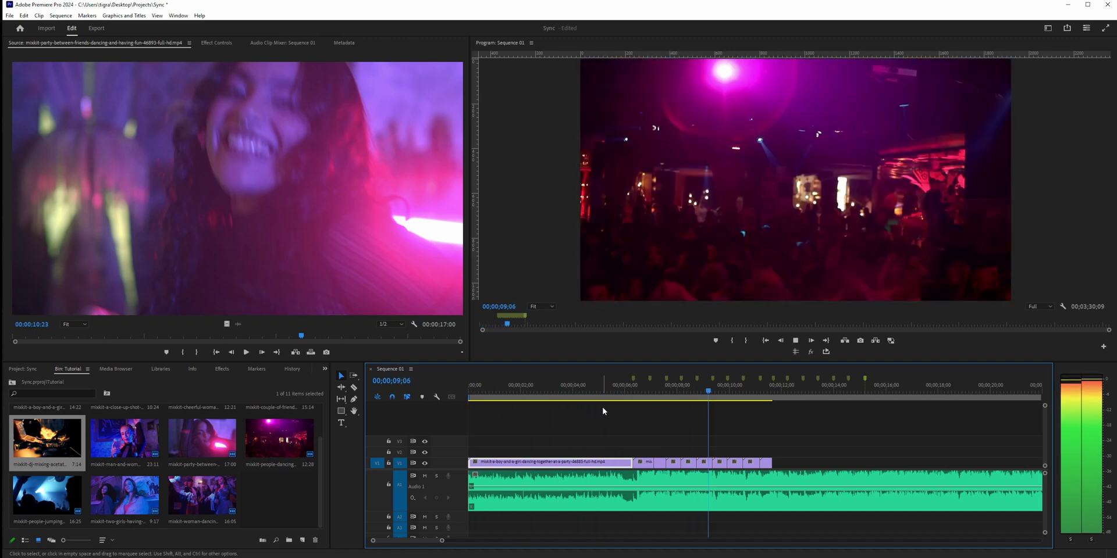
{"action": "left_click_drag", "start_coordinate": [767, 391], "coordinate": [749, 392]}
{"action": "left_click", "coordinate": [216, 42]}
{"action": "left_click_drag", "start_coordinate": [181, 97], "coordinate": [210, 97]}
{"action": "left_click_drag", "start_coordinate": [749, 393], "coordinate": [655, 398]}
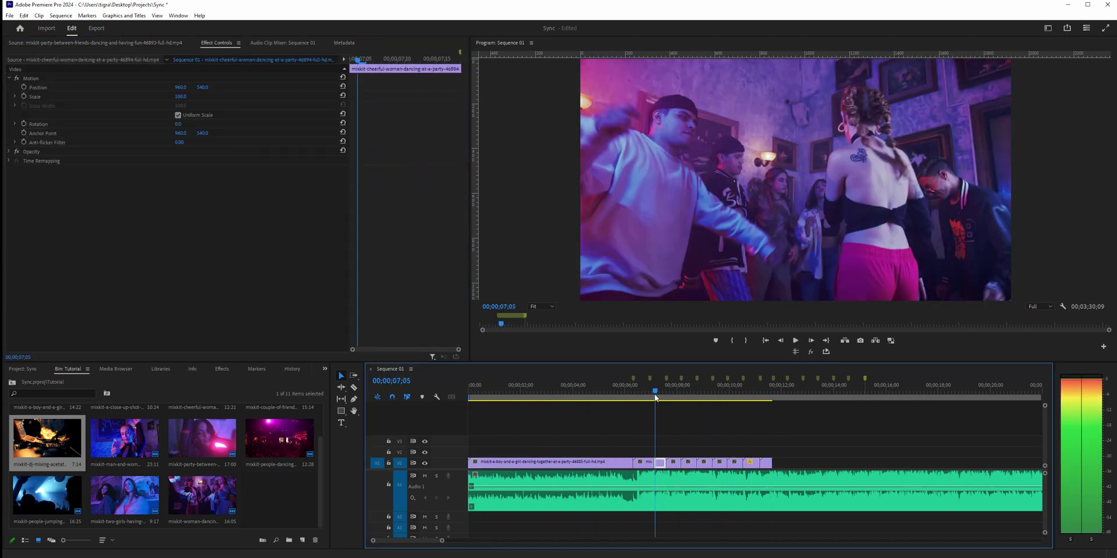
Play the synced edit from the sequence start through the end of the last clip and stop playback.
{"action": "key", "text": "Home"}
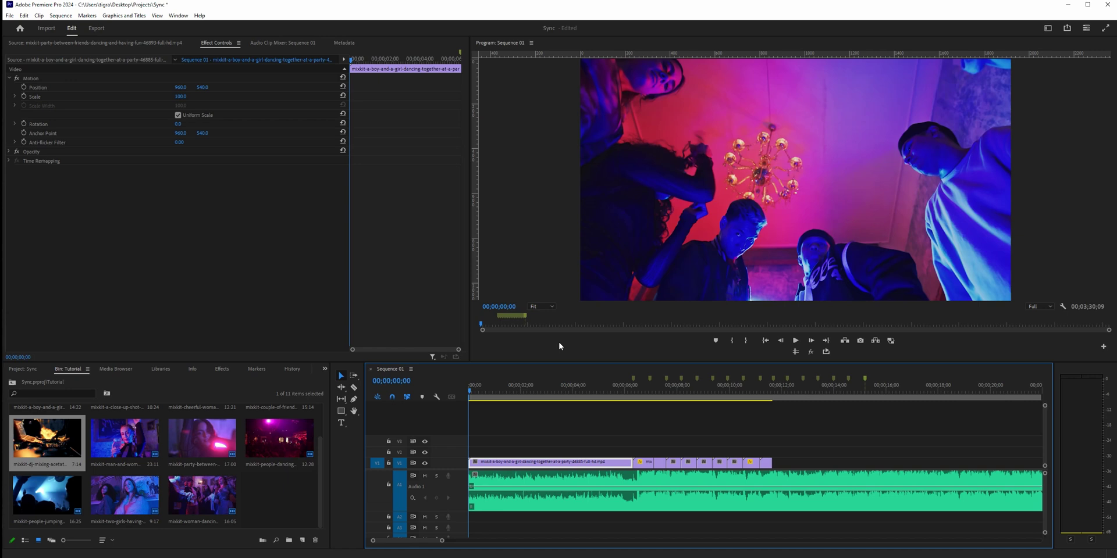
{"action": "key", "text": "space"}
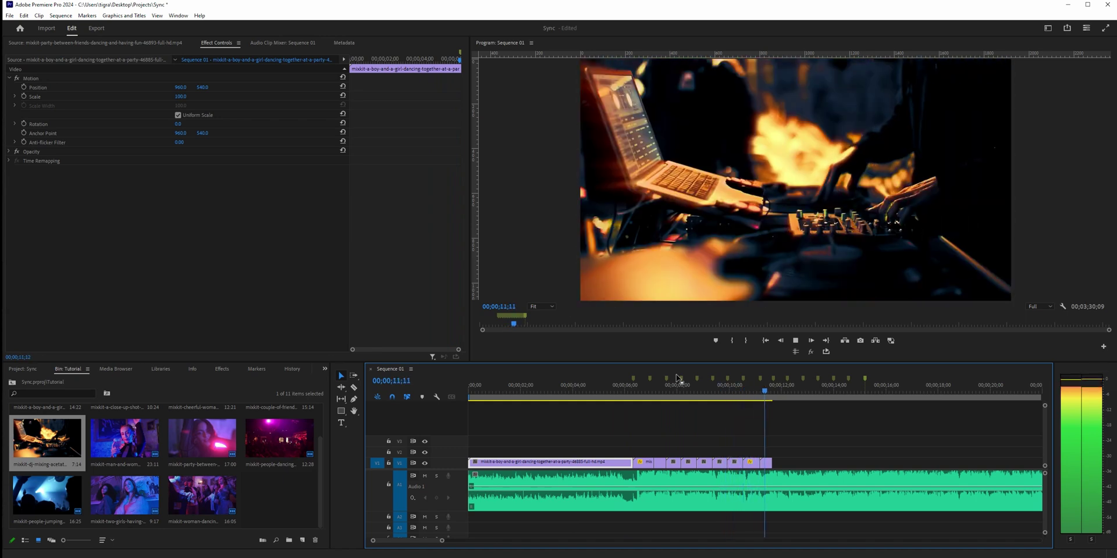
{"action": "key", "text": "space"}
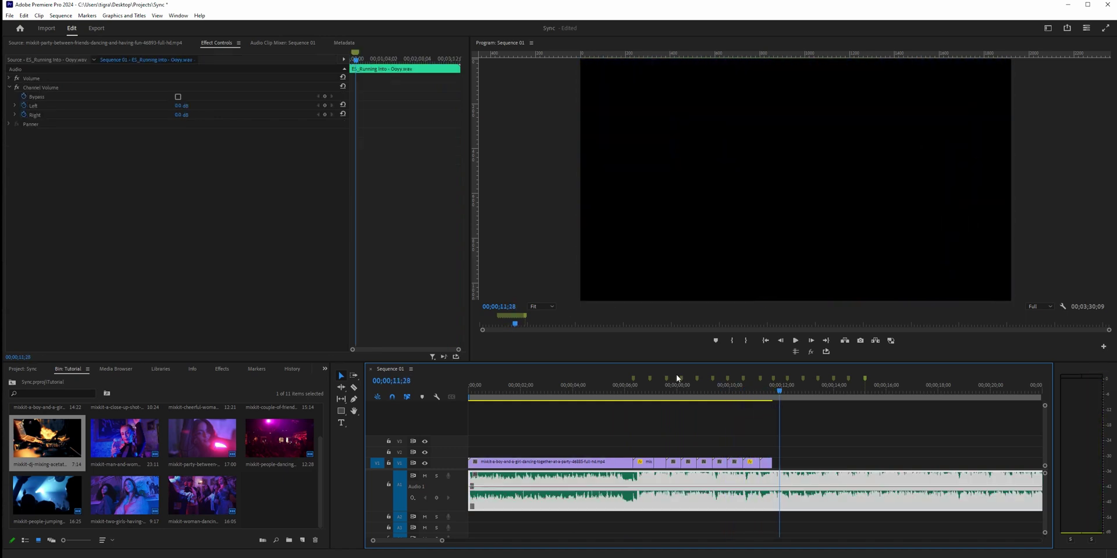